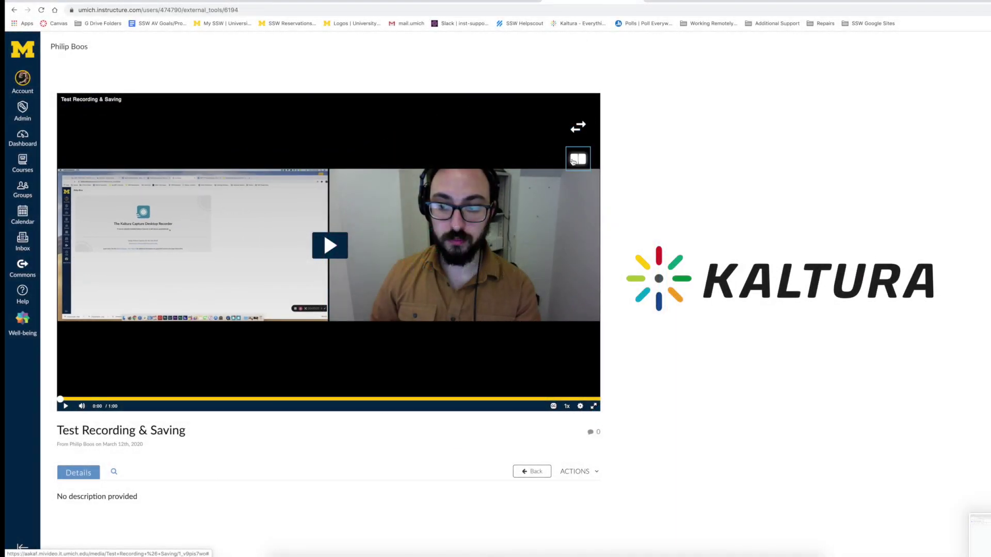
# - Switch the Test Recording & Saving player to screen-only, then webcam-only, and open its Actions list
pyautogui.click(578, 159)
pyautogui.click(504, 161)
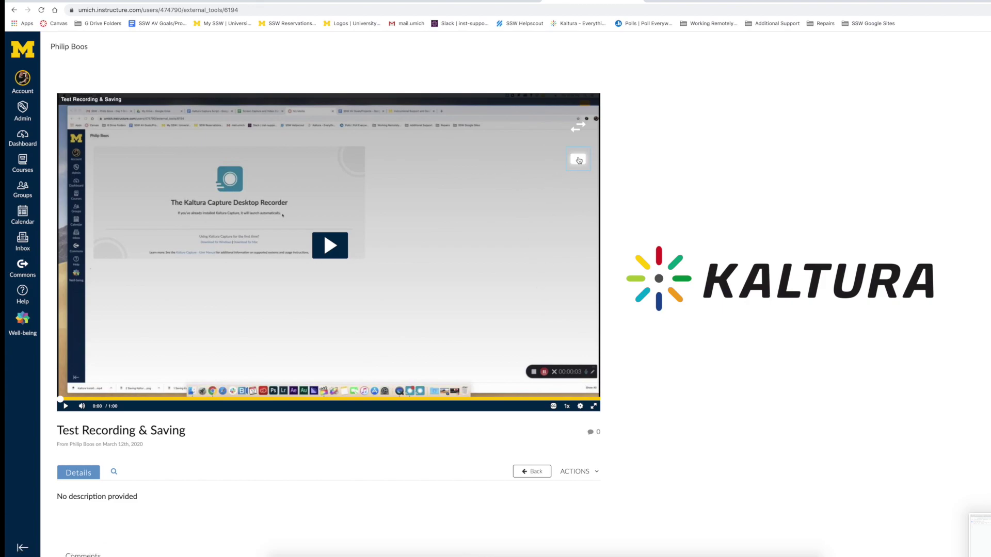
pyautogui.click(578, 159)
pyautogui.click(543, 161)
pyautogui.scroll(-2, 285, 342)
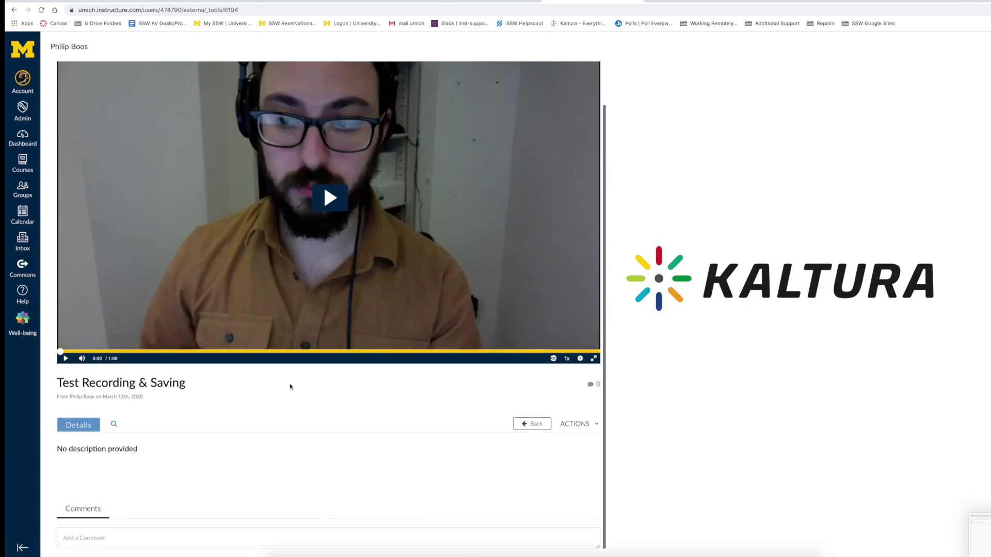
pyautogui.scroll(2, 289, 385)
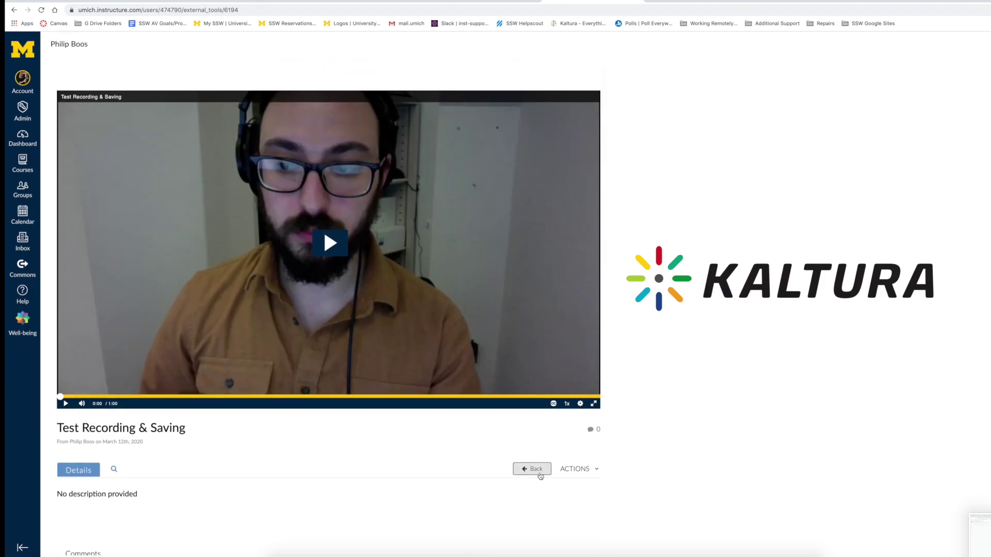
pyautogui.click(574, 469)
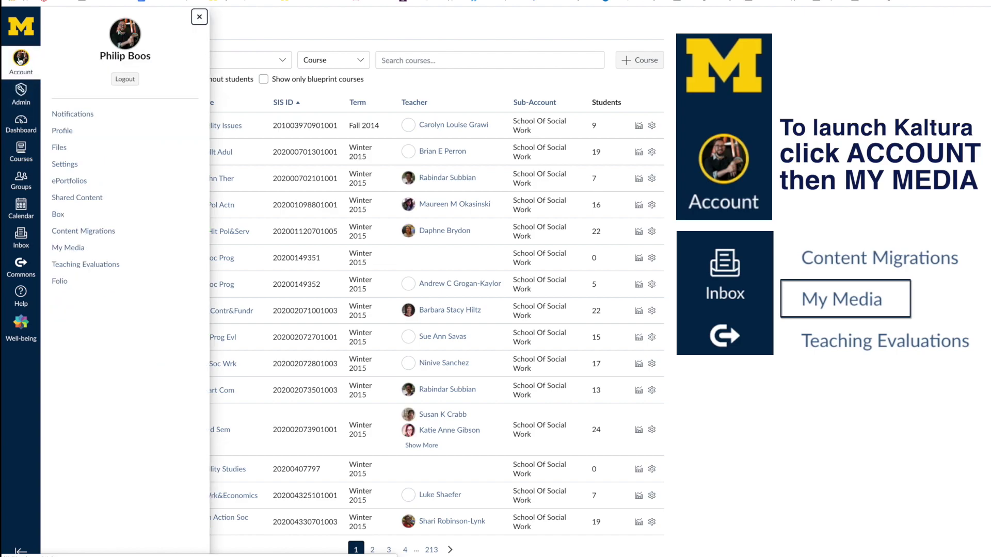
# - From My Media, choose Add New > Kaltura Capture and let the browser open it
pyautogui.click(70, 250)
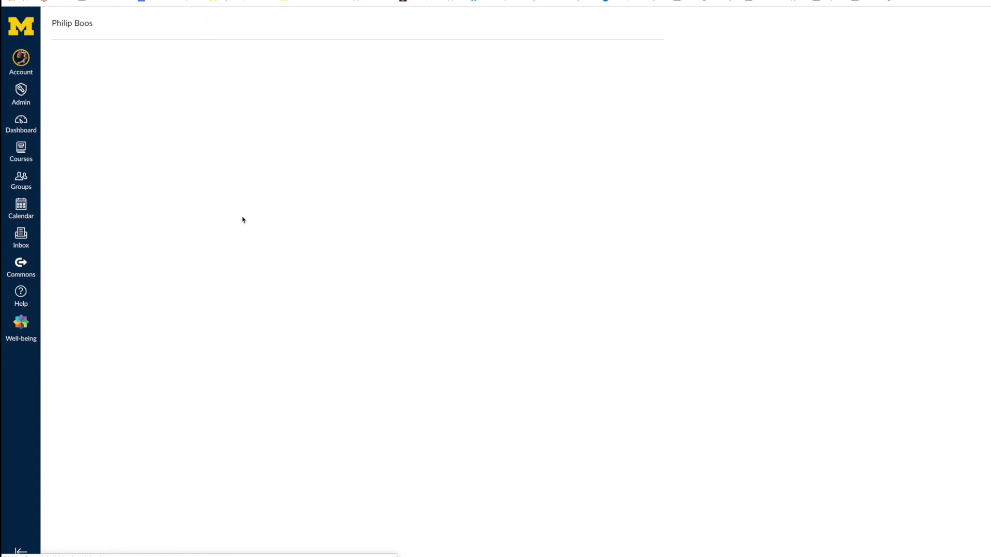
pyautogui.click(531, 111)
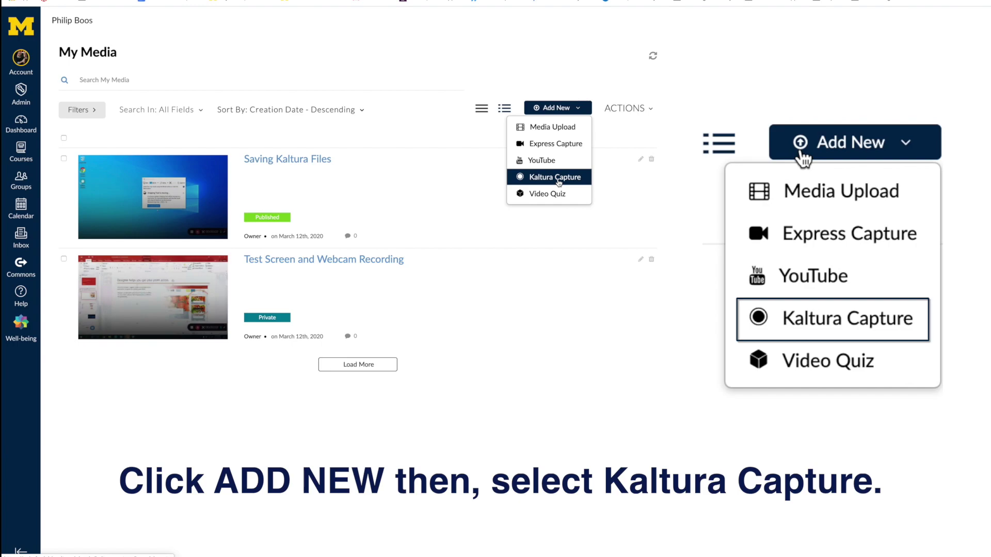
pyautogui.click(558, 180)
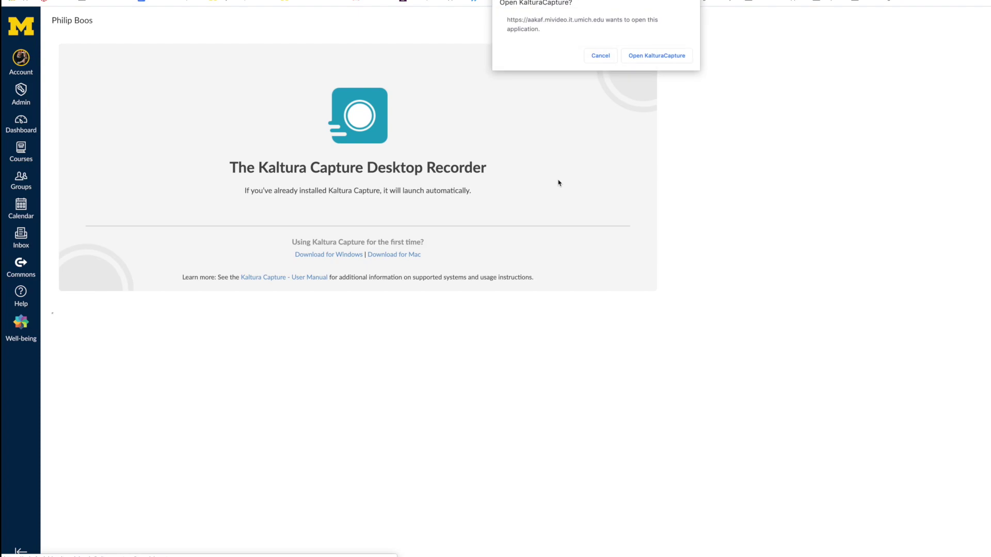
pyautogui.click(653, 58)
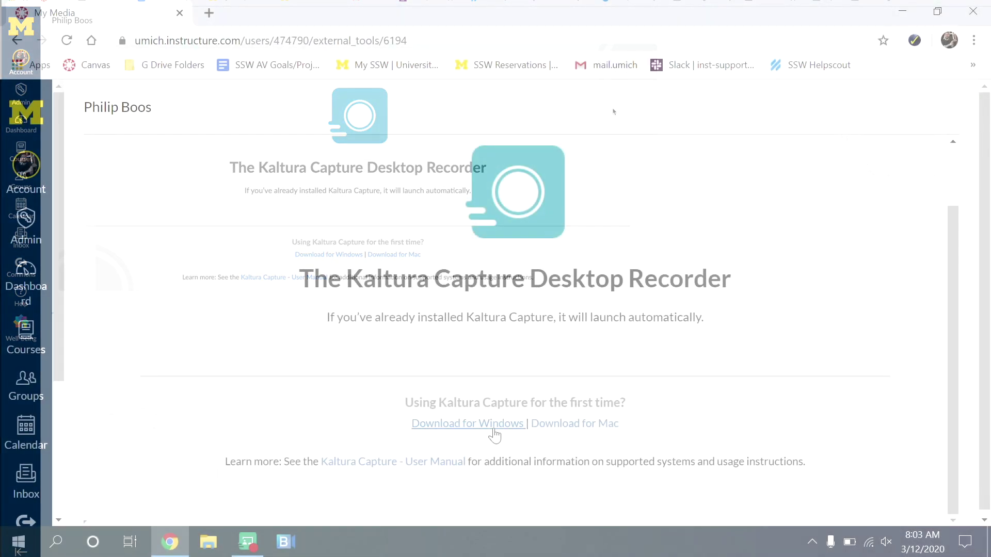
# - Download the Kaltura Capture Windows installer and save it to Downloads
pyautogui.click(484, 424)
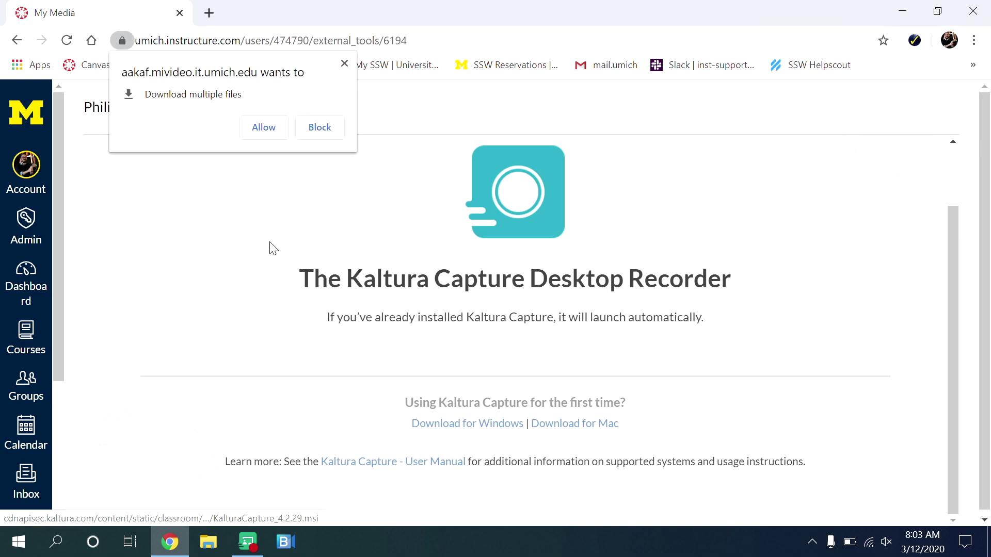
pyautogui.click(275, 127)
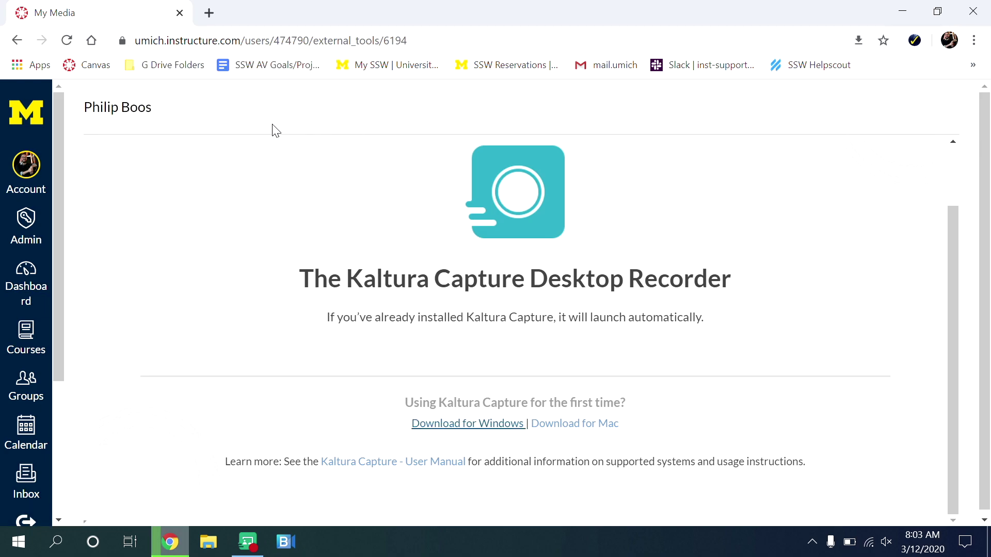
pyautogui.click(375, 346)
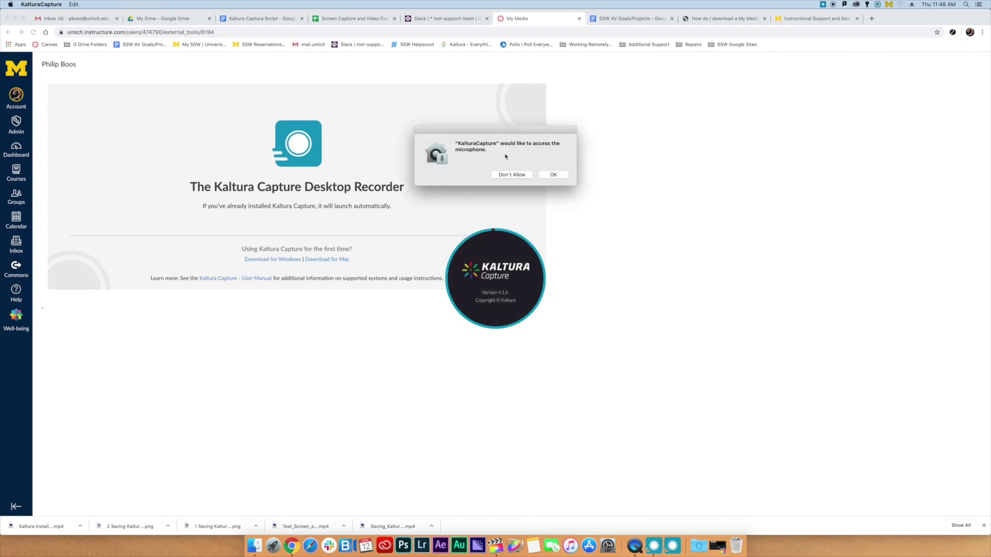
# - Grant microphone access and make sure full-screen capture and the FaceTime camera are both on
pyautogui.click(553, 175)
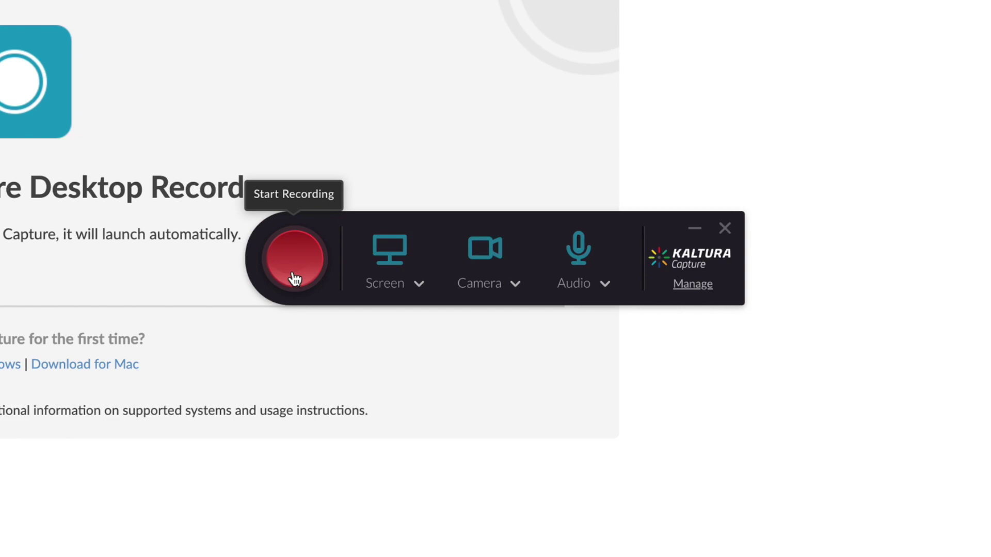
pyautogui.click(393, 260)
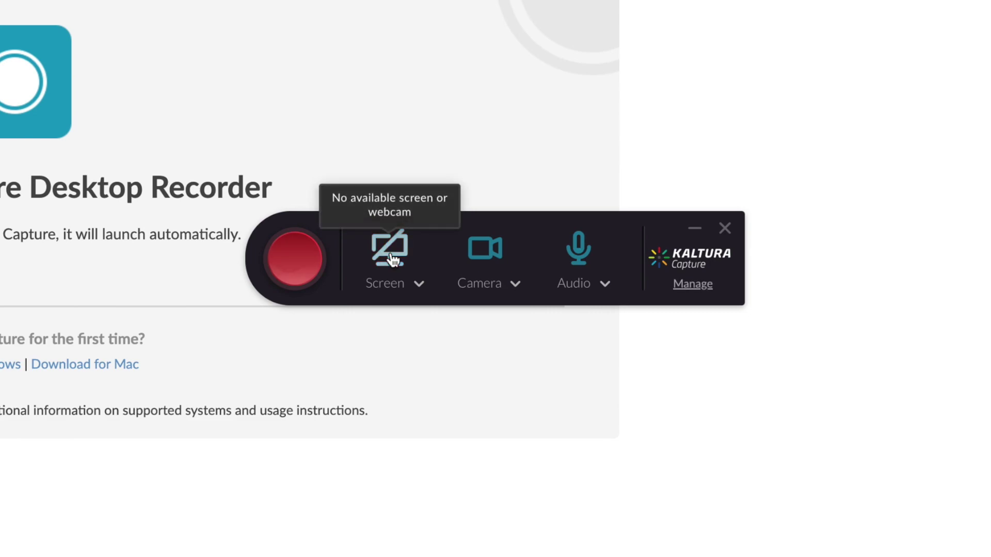
pyautogui.click(393, 259)
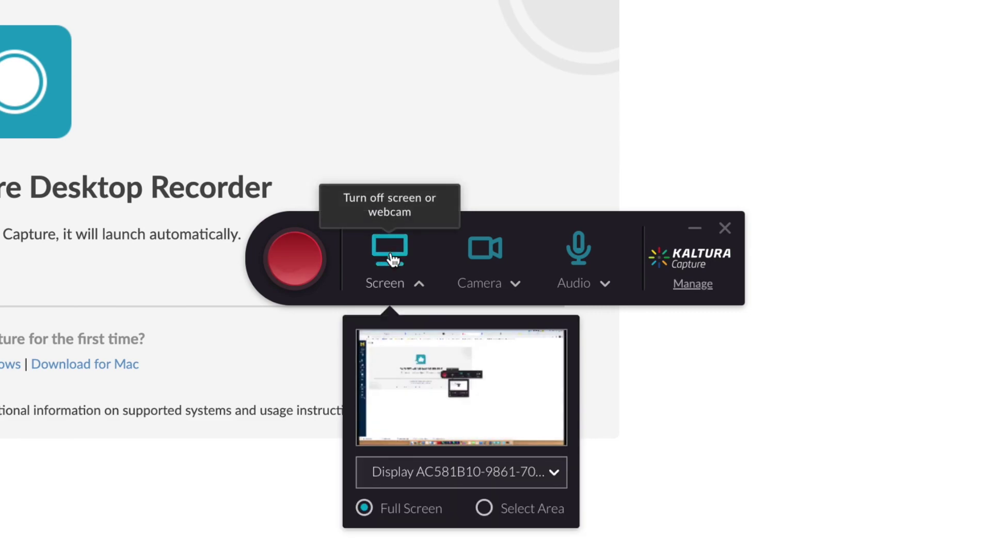
pyautogui.click(488, 259)
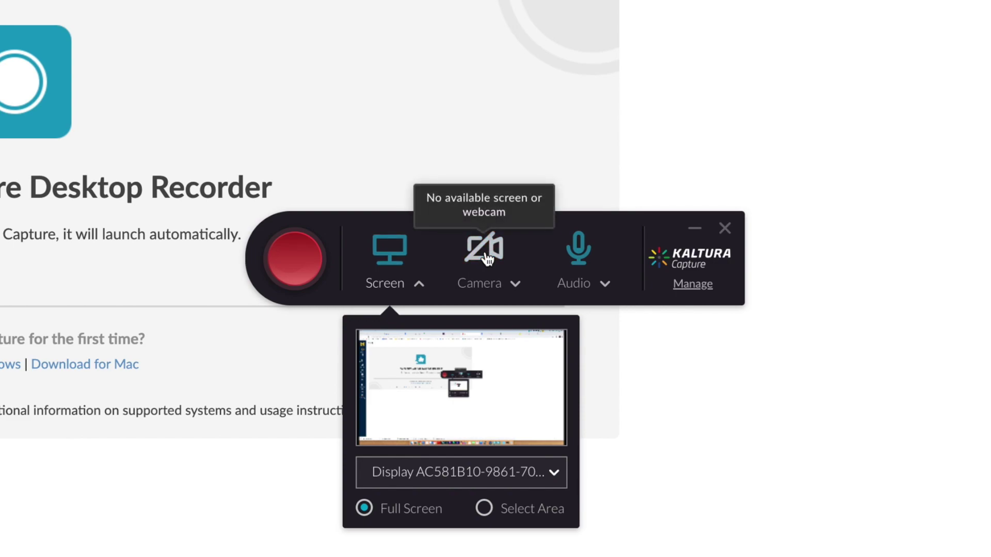
pyautogui.click(487, 258)
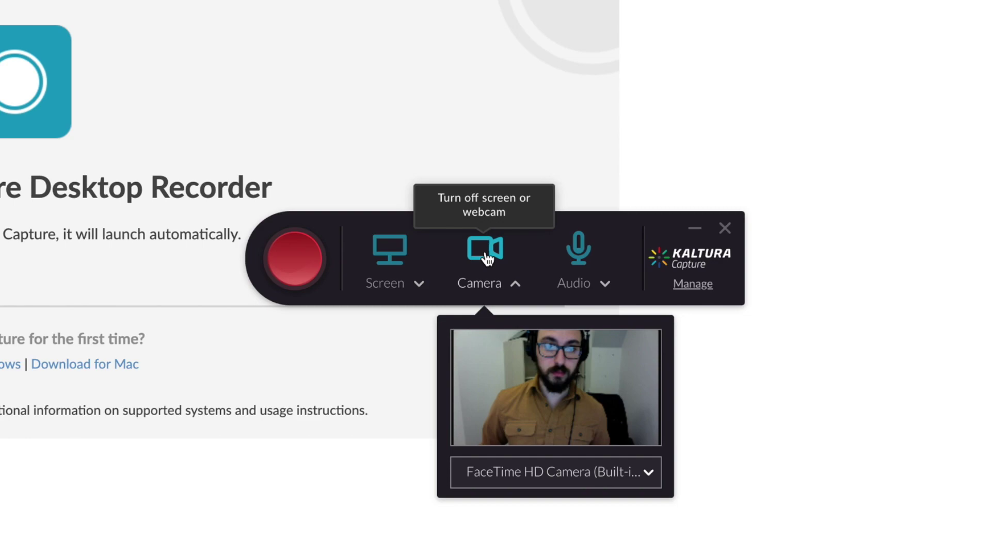
# - Set the audio input to the Built-in Microphone
pyautogui.click(606, 288)
pyautogui.click(605, 351)
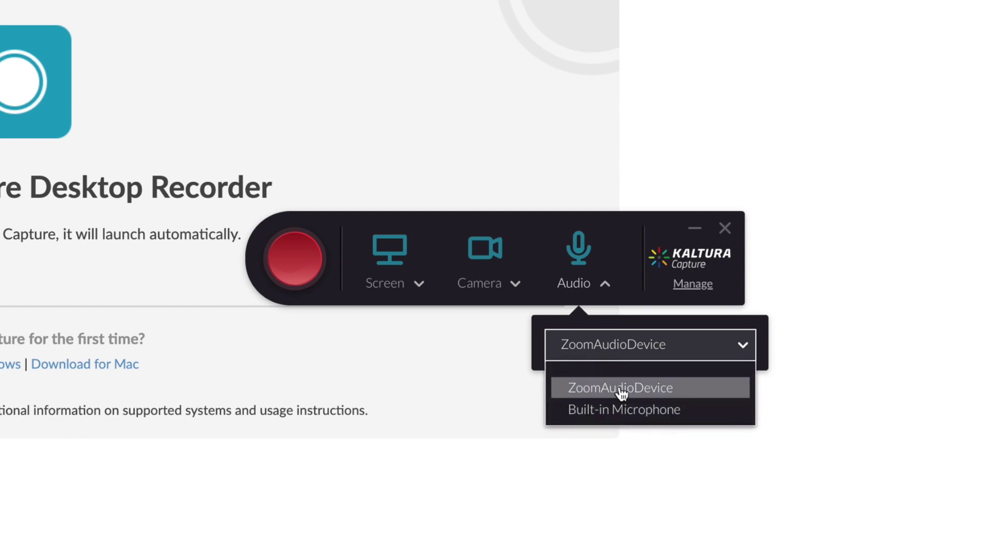
pyautogui.click(602, 410)
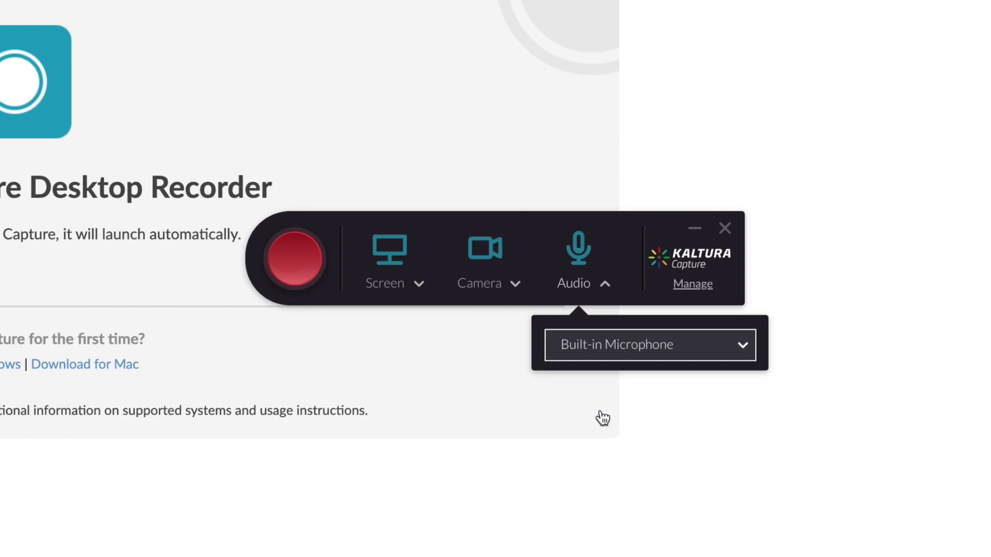
pyautogui.click(621, 241)
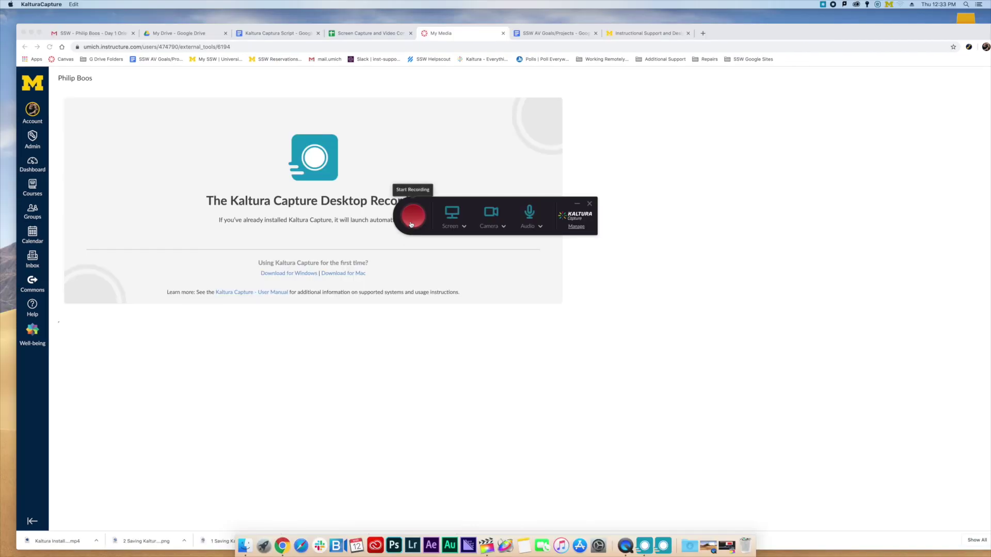
# - Start recording and draw a yellow arrow pointing at the slide's subtitle
pyautogui.click(412, 224)
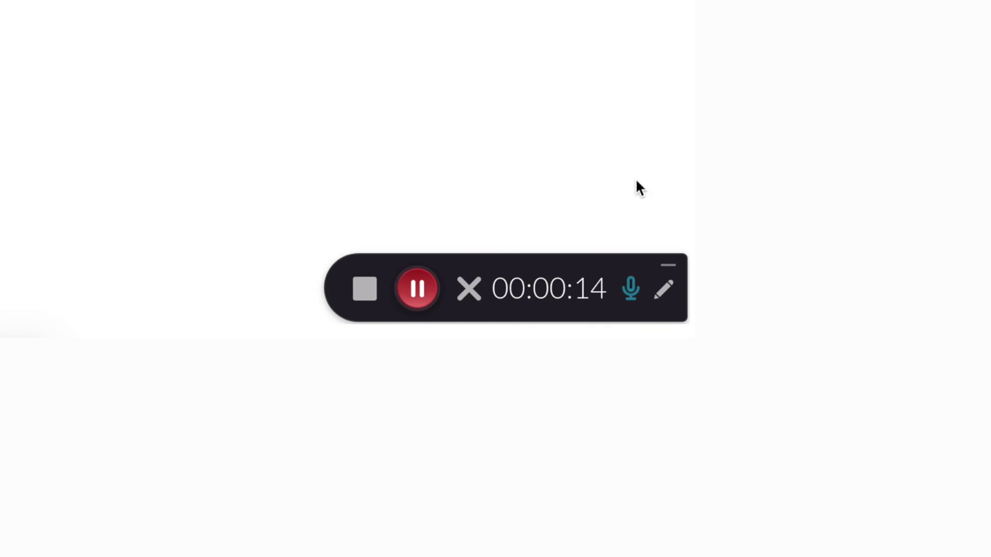
pyautogui.click(664, 289)
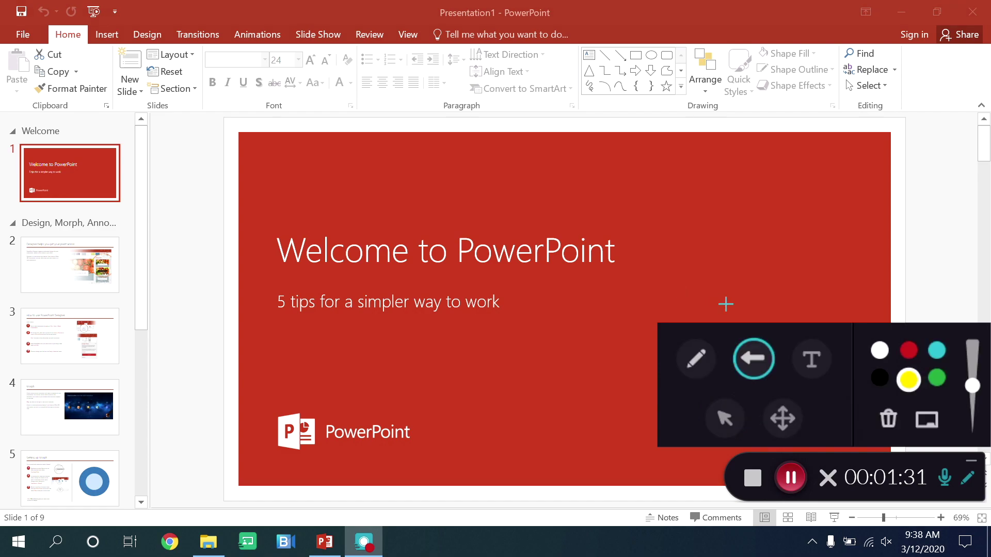
pyautogui.moveTo(728, 303); pyautogui.dragTo(489, 297)
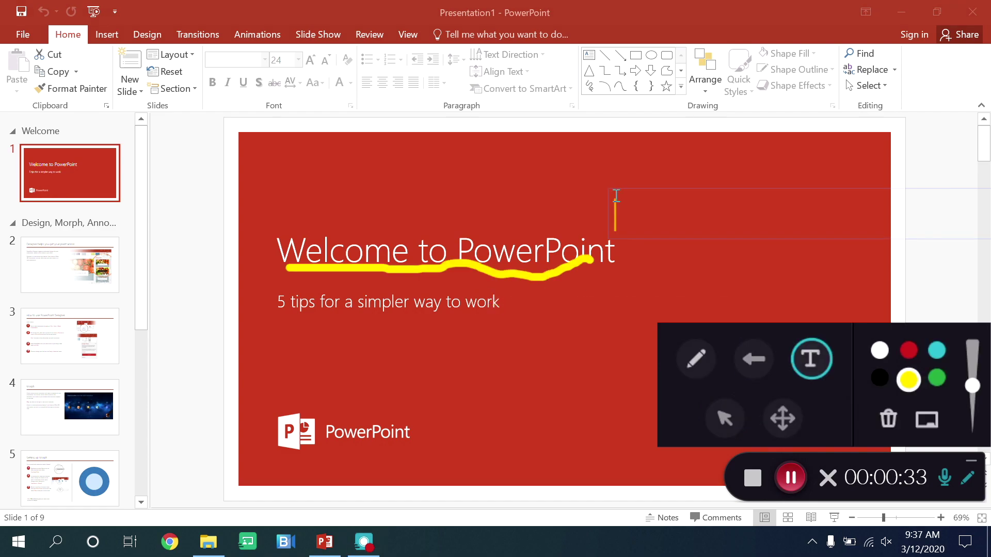
# - Add the note 'Feel free to add additional te', then erase all annotations from the screen
pyautogui.write('Feel free to add')
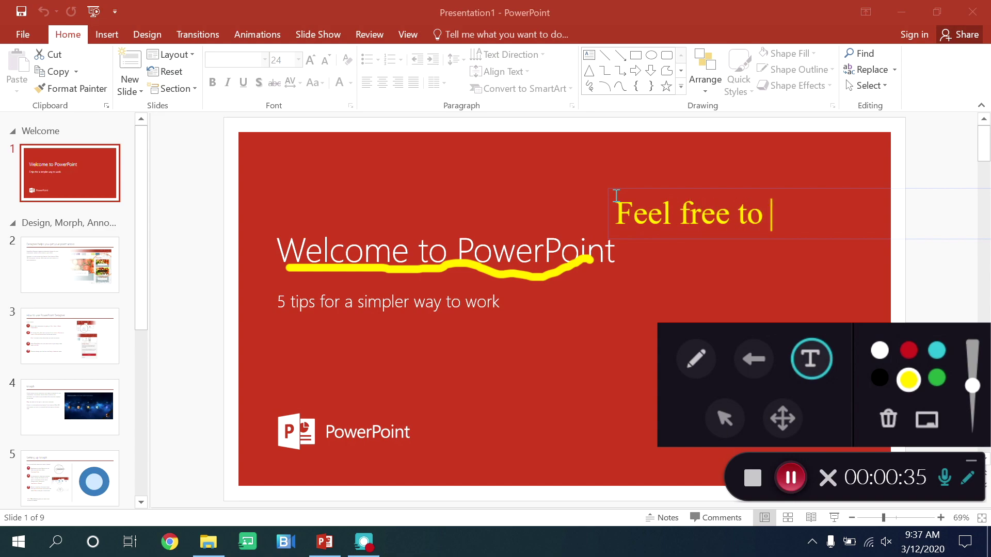
pyautogui.click(690, 366)
pyautogui.write('additional te')
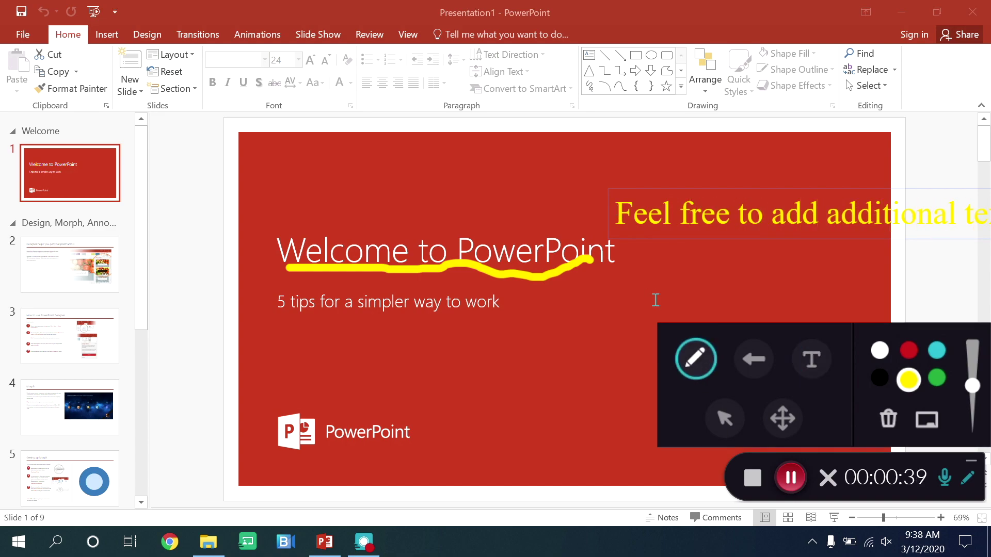
pyautogui.click(812, 359)
pyautogui.click(889, 421)
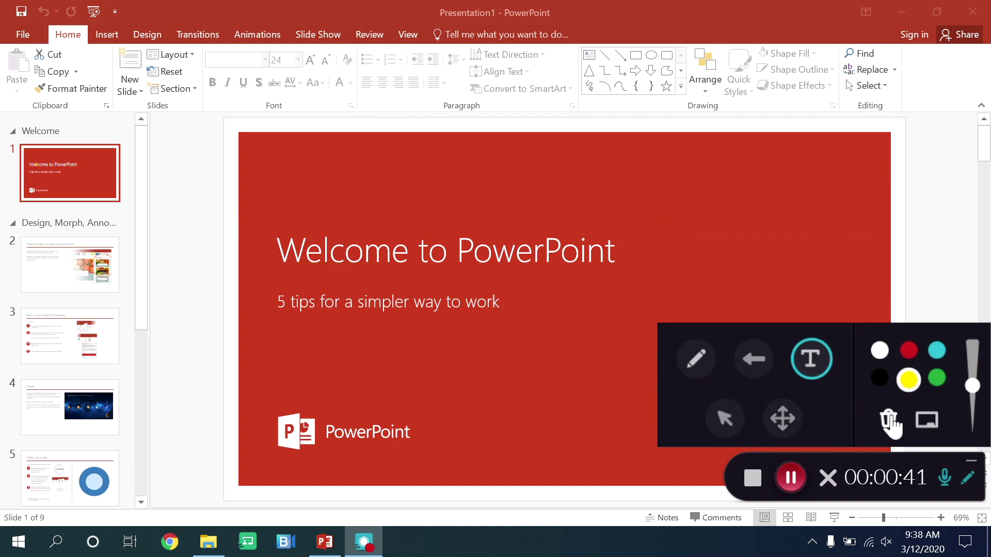
pyautogui.click(695, 360)
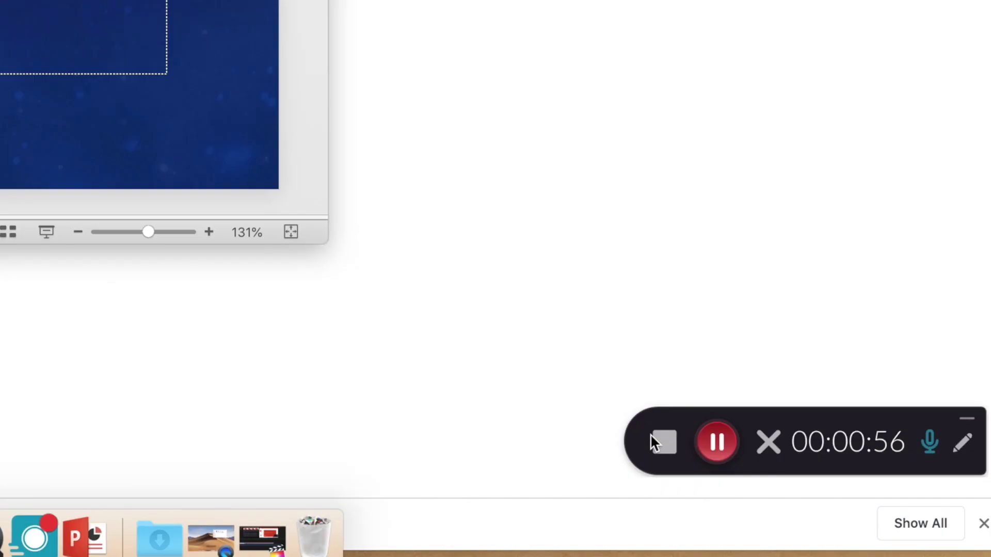
# - Confirm stopping, retitle the recording 'Test Recording & Saving', and save and upload it
pyautogui.click(658, 438)
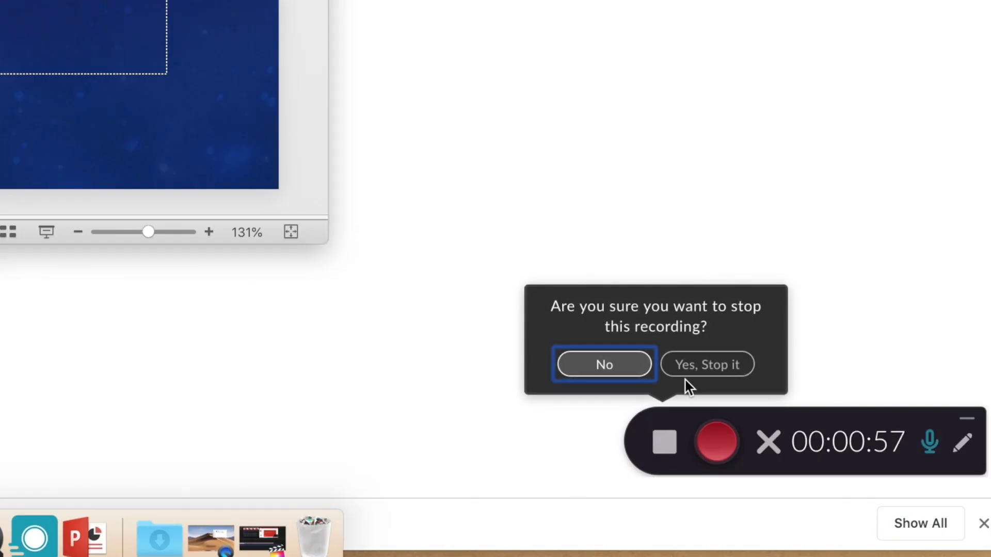
pyautogui.click(701, 367)
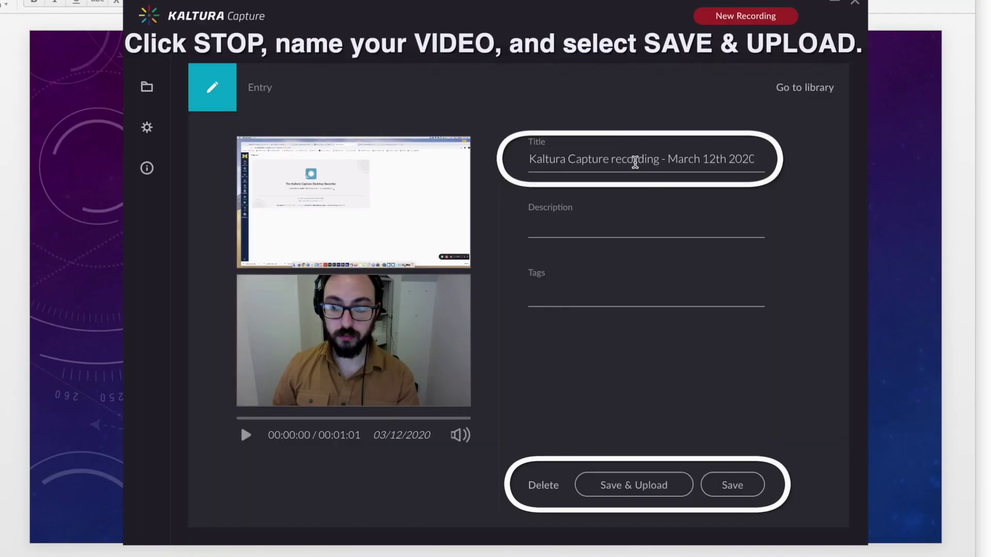
pyautogui.tripleClick(635, 158)
pyautogui.write('Test Recording')
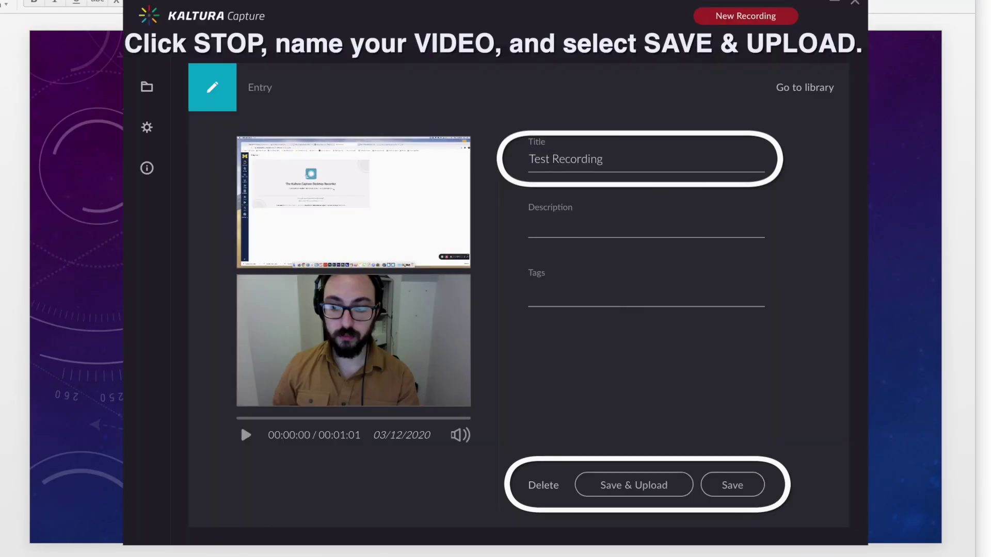
pyautogui.write(' & Saving')
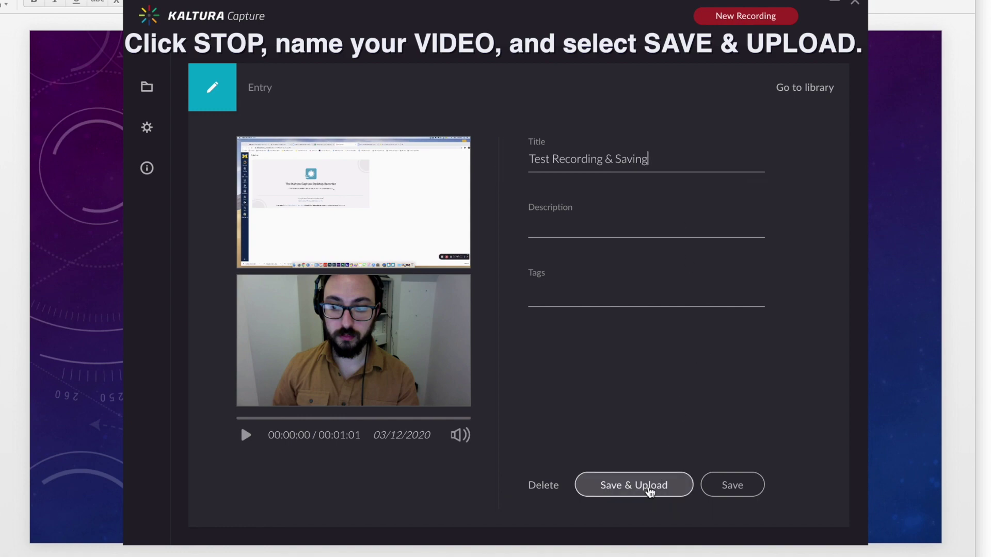
pyautogui.click(650, 493)
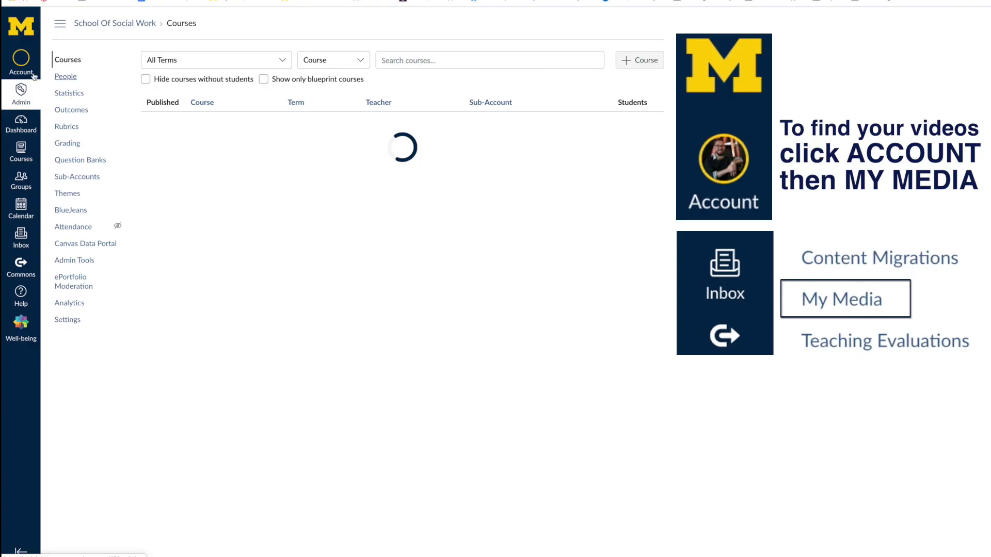
# - Go to My Media and play the Saving Kaltura Files video
pyautogui.click(20, 60)
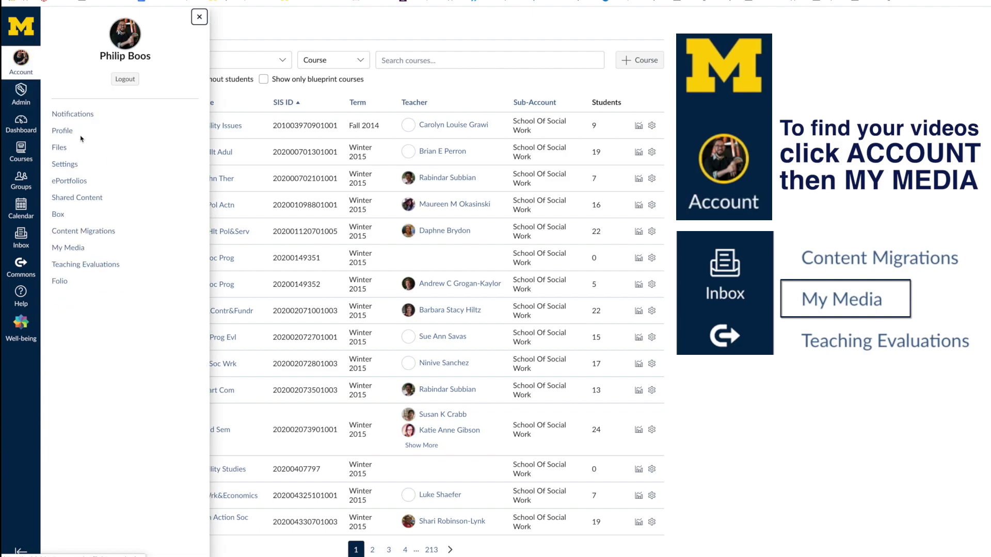
pyautogui.click(68, 249)
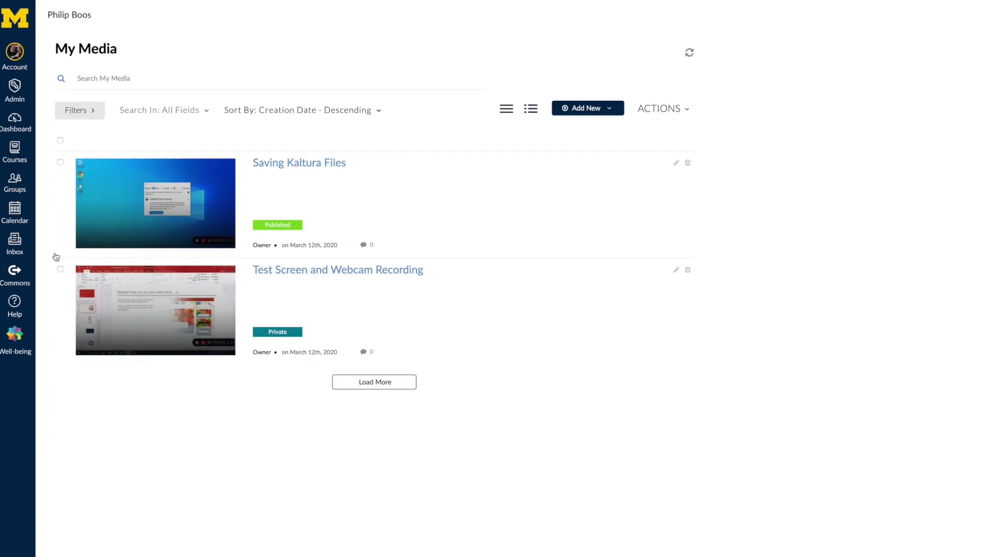
pyautogui.click(124, 213)
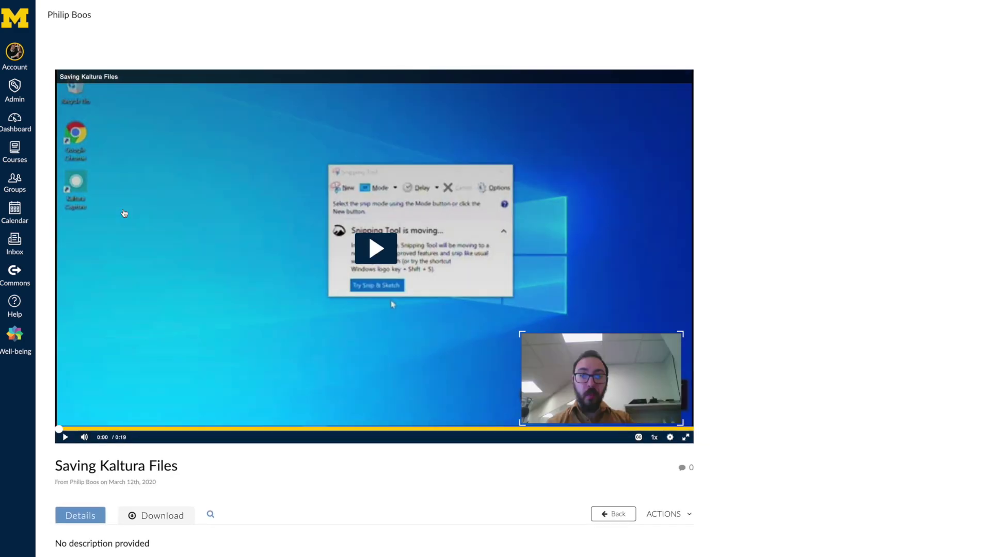
pyautogui.click(560, 386)
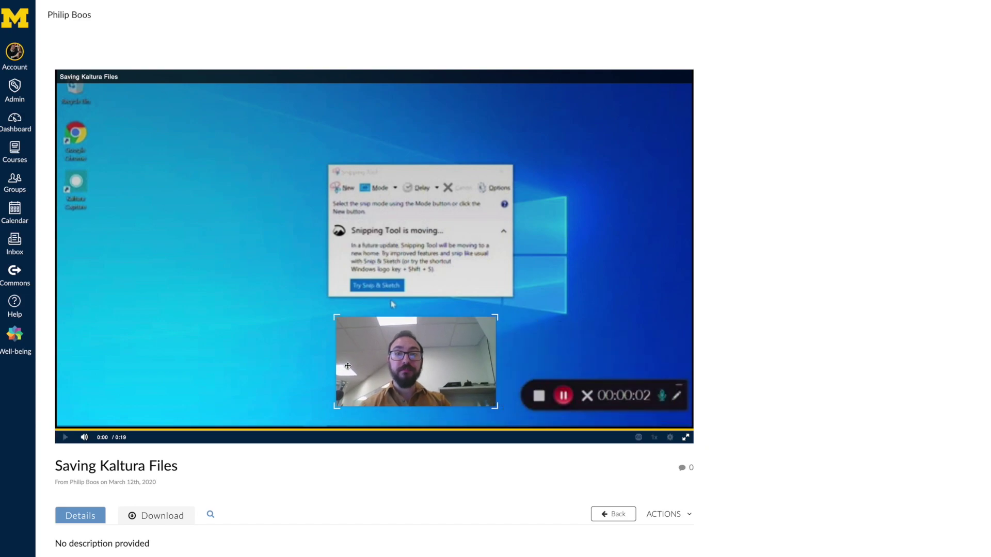
# - Open the video in the editor, trim the clip's end shorter, then go to Test Course 3/11
pyautogui.click(671, 407)
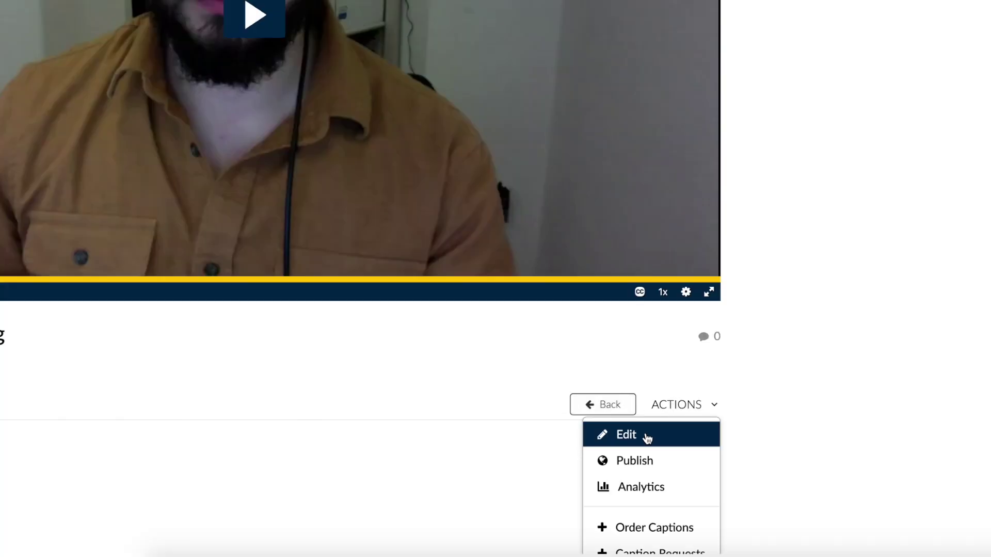
pyautogui.click(648, 437)
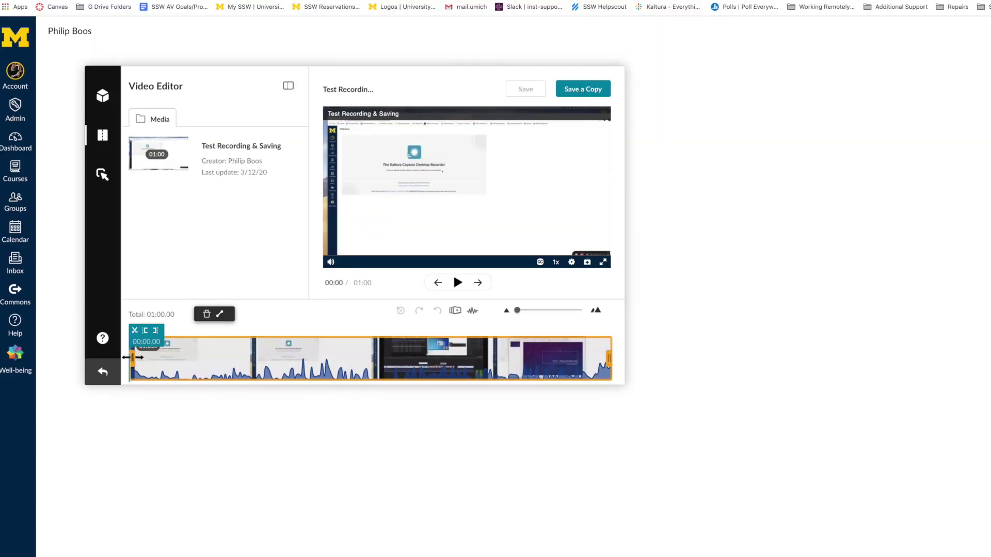
pyautogui.moveTo(132, 357); pyautogui.dragTo(152, 357)
pyautogui.moveTo(609, 358); pyautogui.dragTo(571, 359)
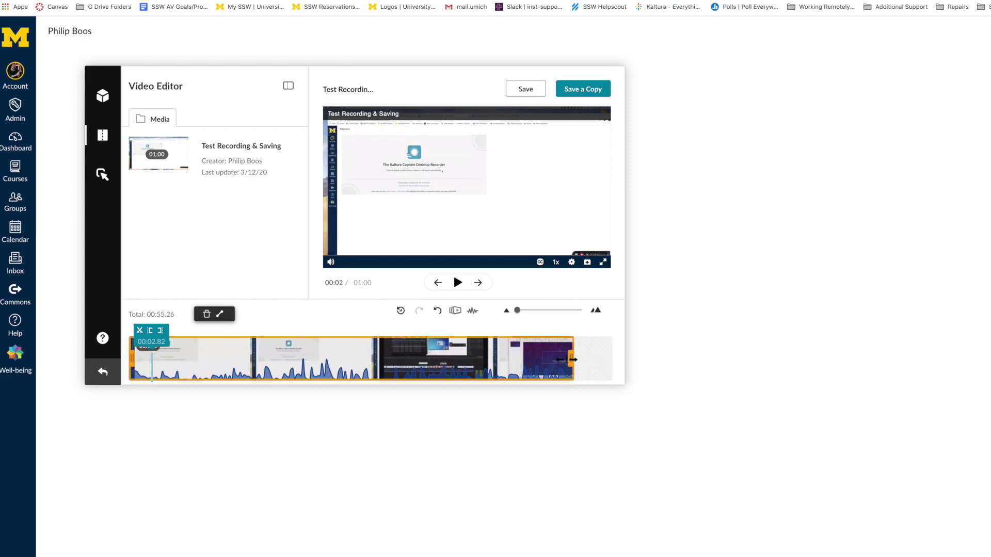
pyautogui.moveTo(570, 358); pyautogui.dragTo(550, 358)
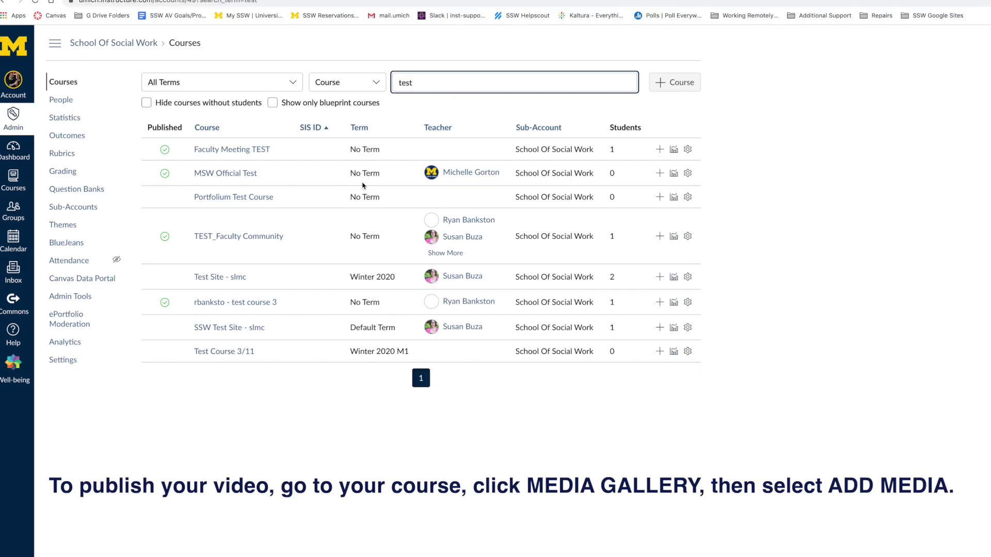
pyautogui.click(219, 352)
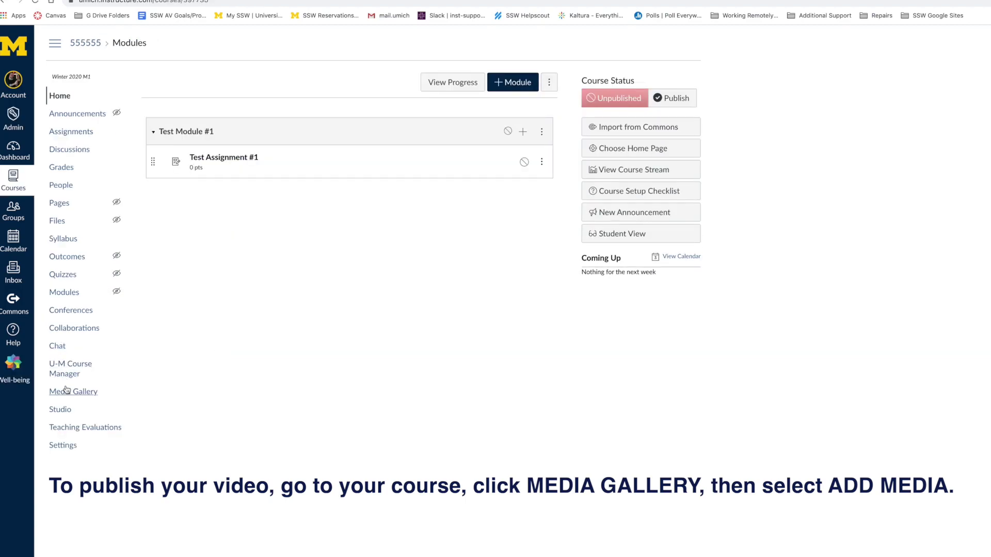
# - Add the 00:11 Saving Kaltura Files video to the Test Course 3/11 Media Gallery and publish it
pyautogui.click(67, 391)
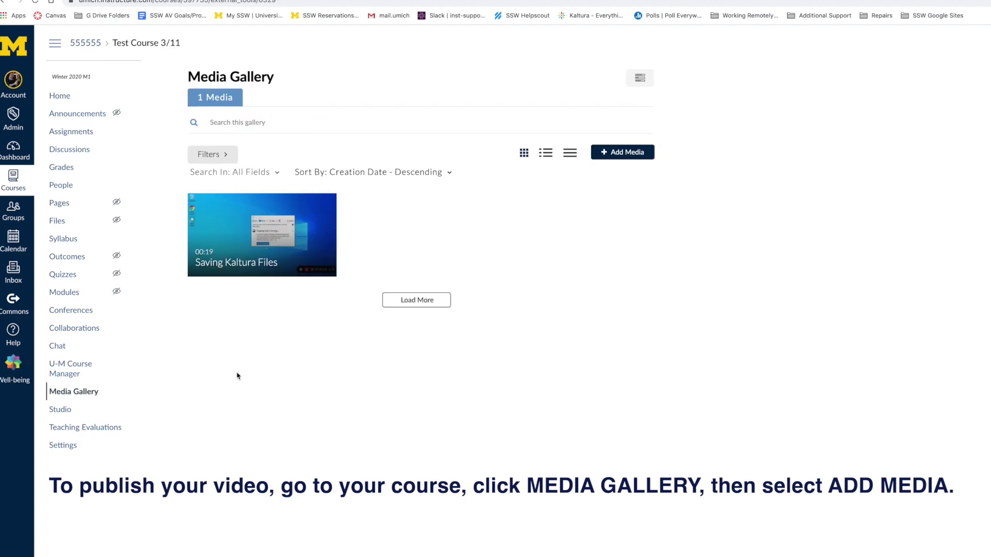
pyautogui.click(612, 156)
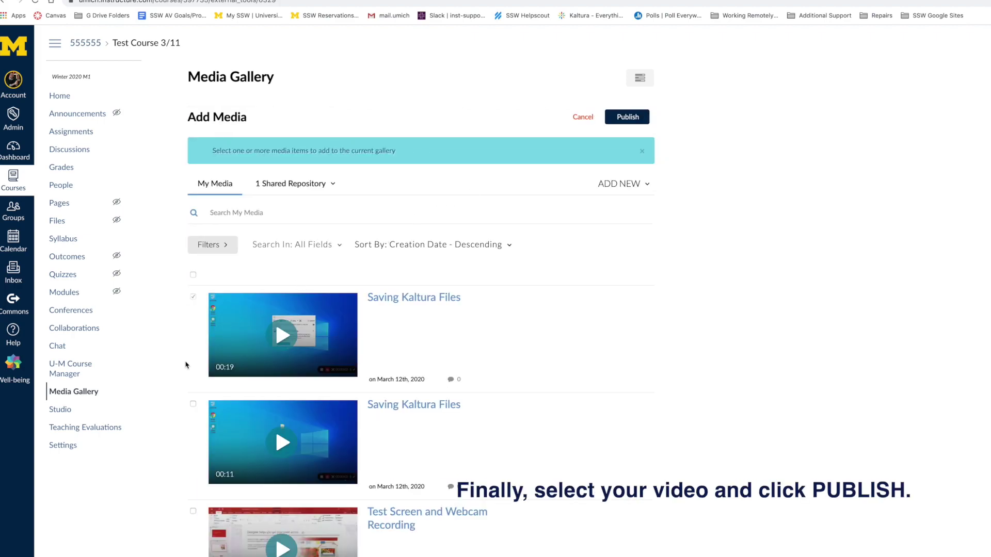
pyautogui.click(193, 404)
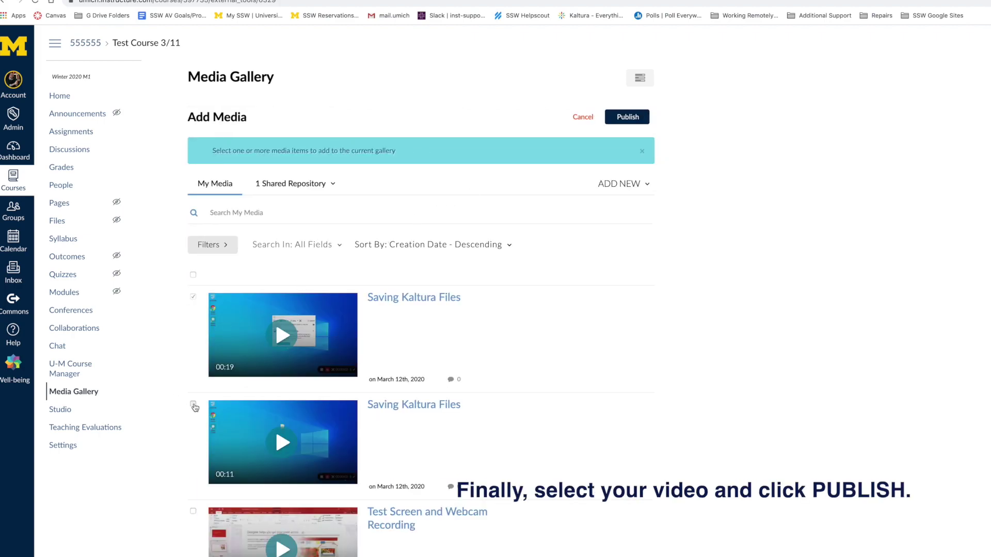
pyautogui.click(624, 118)
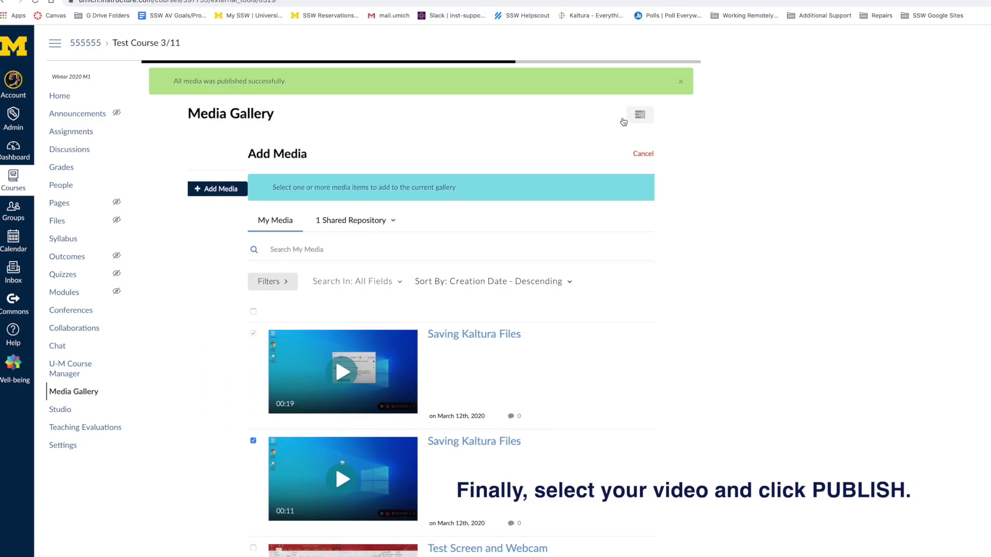